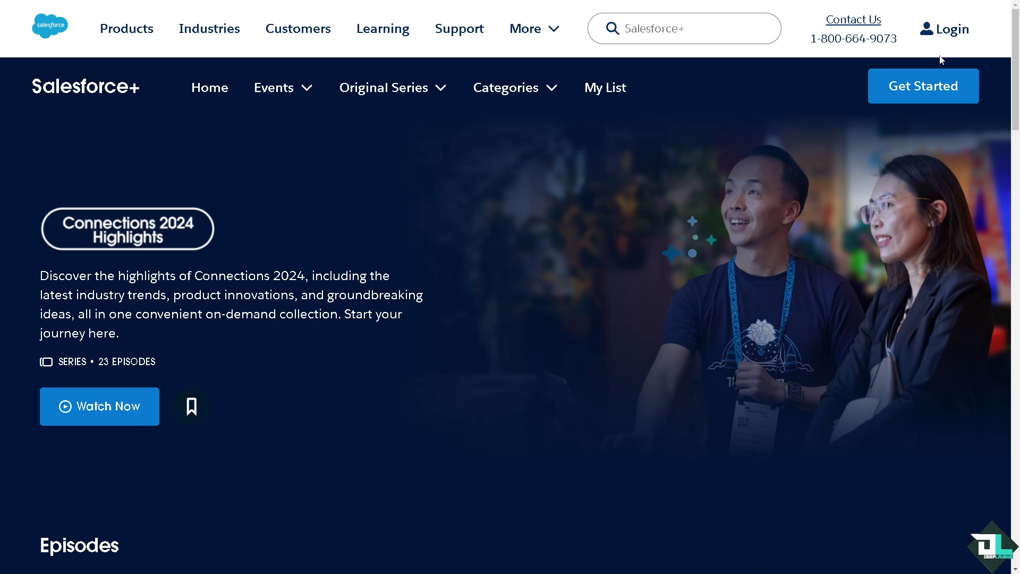
# Sign in to Salesforce and close the 'Manage, Pay, and Shop in Your Account' tour video.
pyautogui.click(949, 37)
pyautogui.click(911, 97)
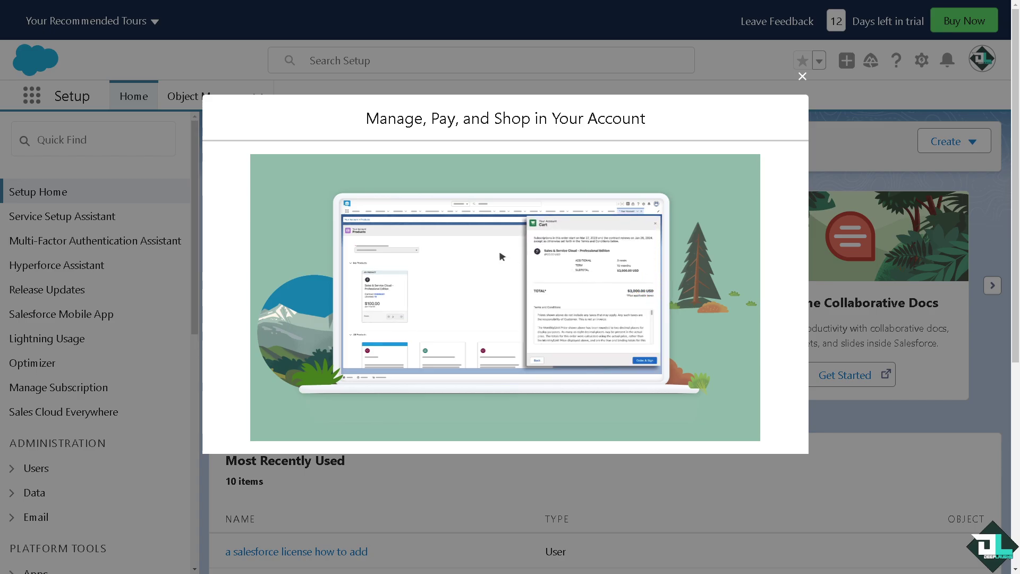
pyautogui.click(802, 77)
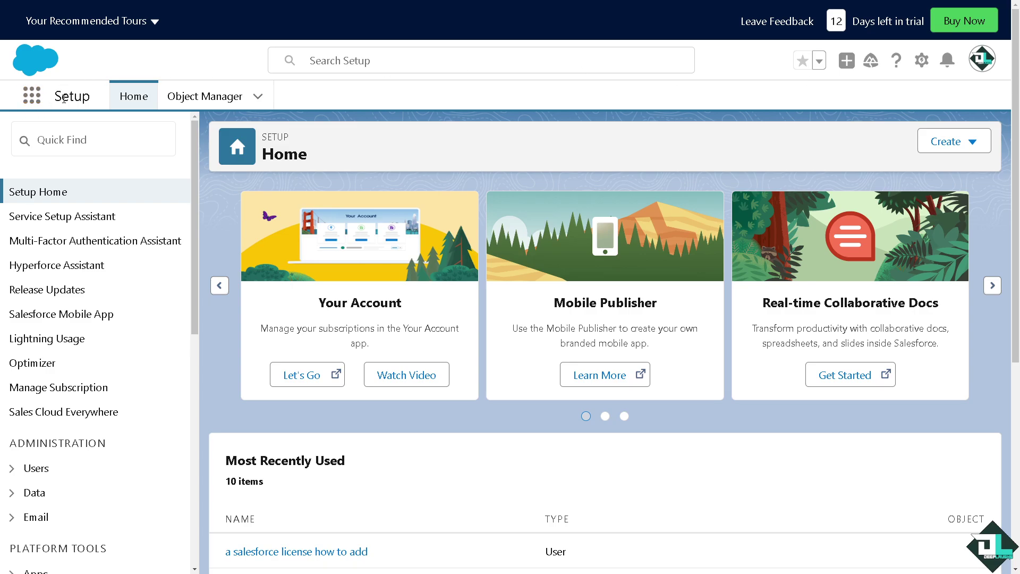
# Search the App Launcher for 'Cal' and open Calendar, showing the week of October 6–12, 2024.
pyautogui.click(33, 101)
pyautogui.click(33, 98)
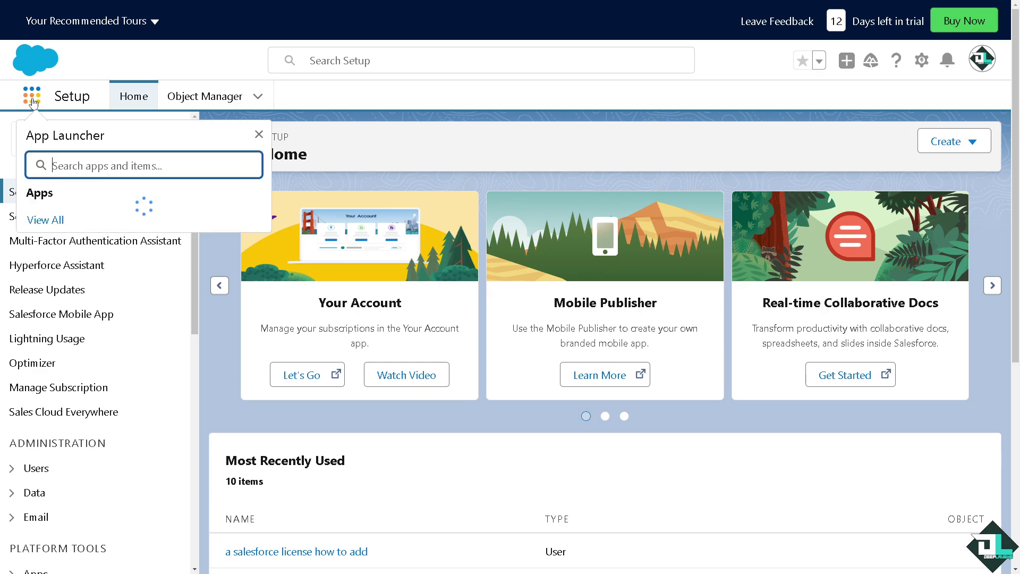
pyautogui.write('Cal')
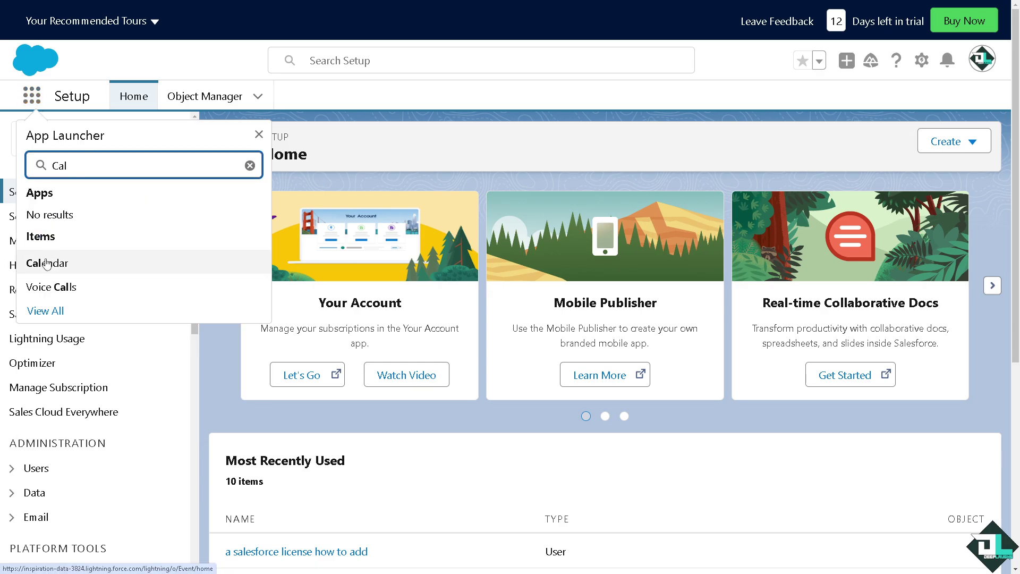
pyautogui.click(43, 264)
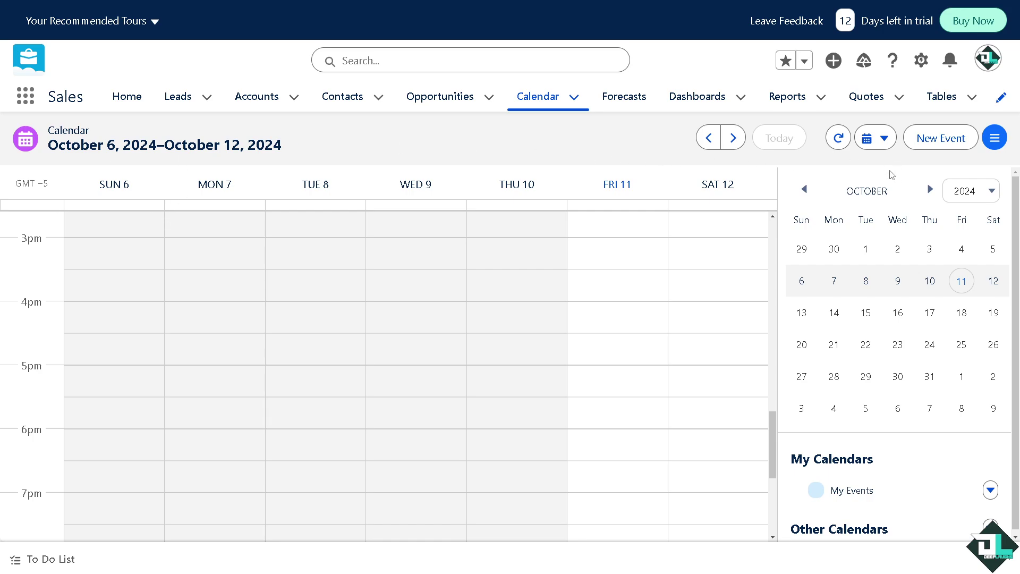
pyautogui.click(884, 139)
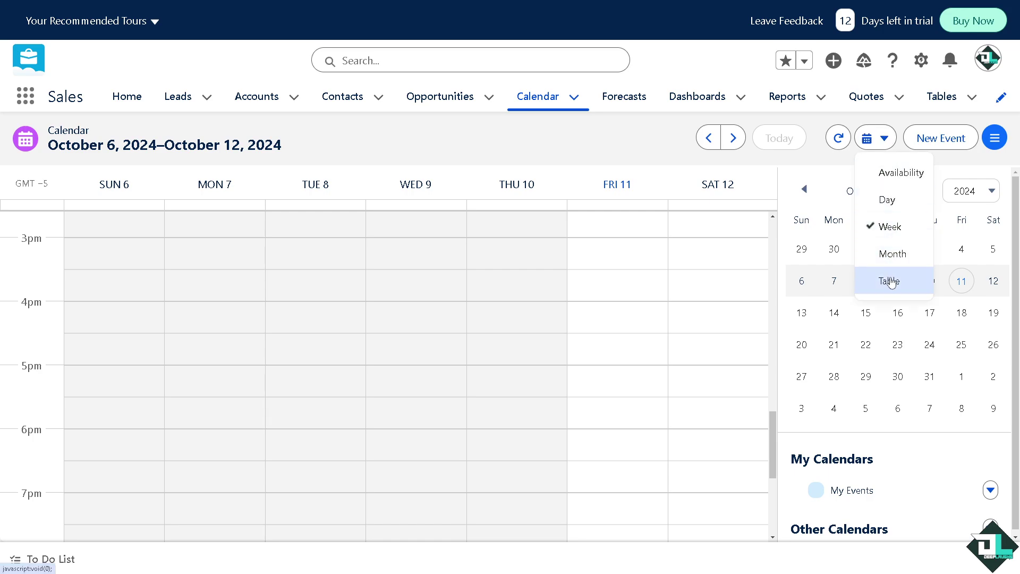
pyautogui.click(989, 146)
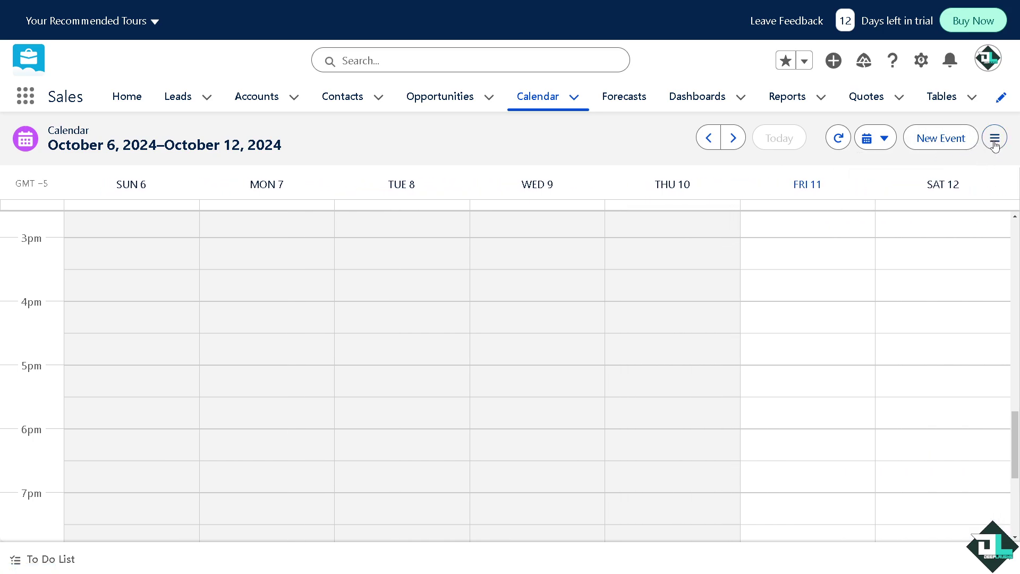
pyautogui.click(995, 139)
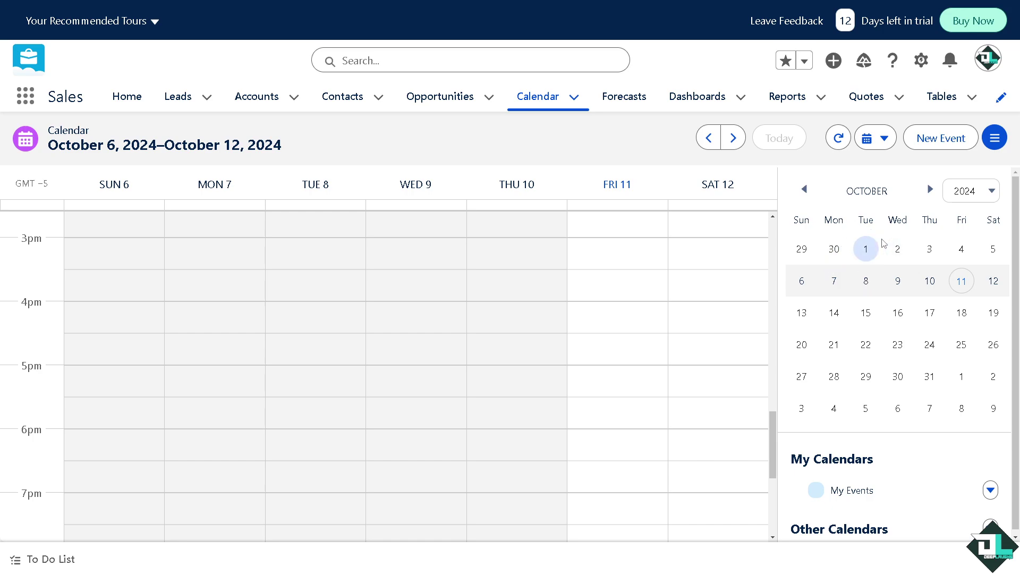
pyautogui.click(995, 138)
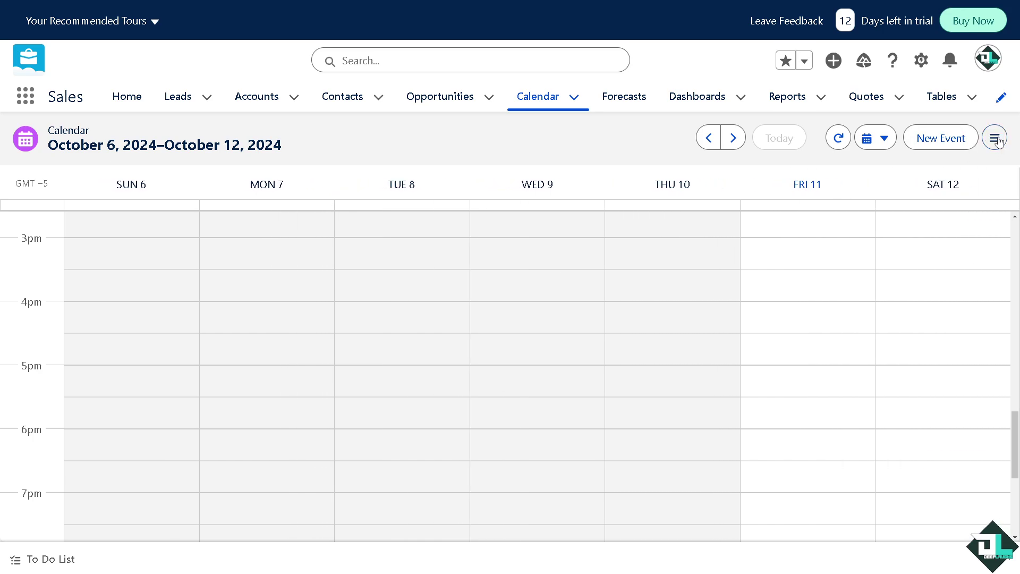
pyautogui.scroll(-5, 510, 353)
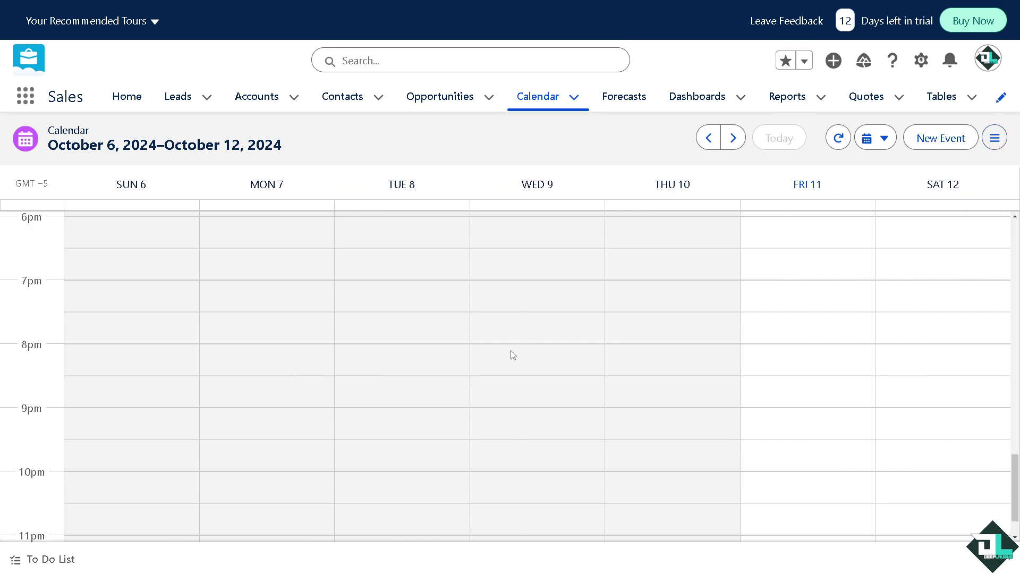
pyautogui.click(995, 138)
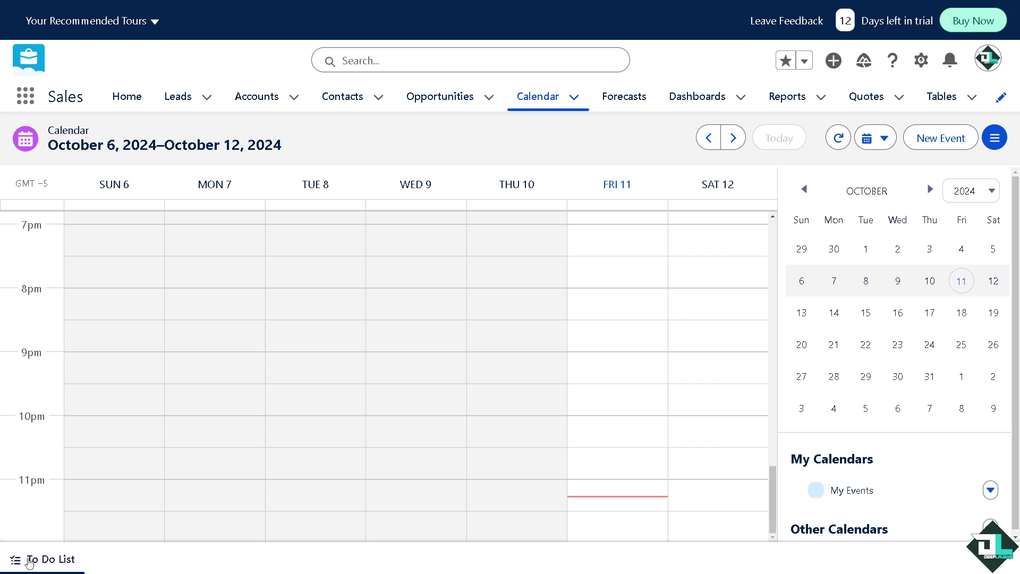
# Check the To Do List's Priority filter, then start a new event on Wednesday, October 9 at 8:30 PM.
pyautogui.click(29, 561)
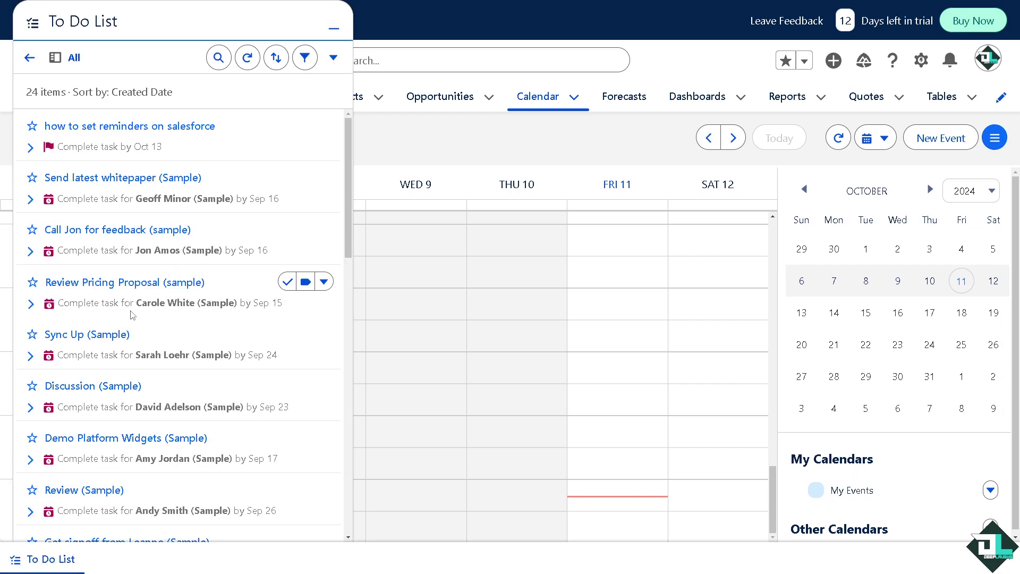
pyautogui.moveTo(121, 128)
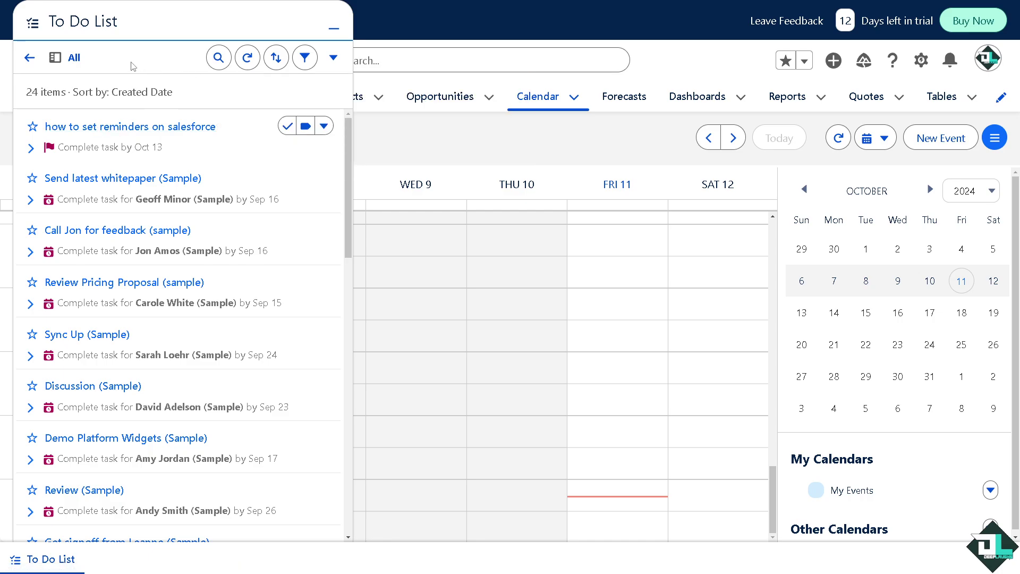
pyautogui.click(300, 65)
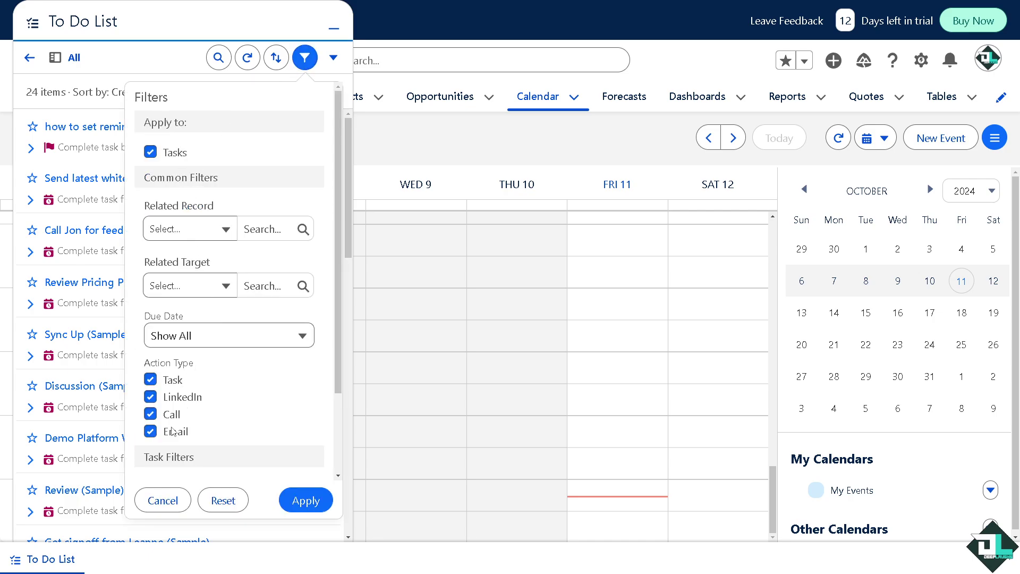
pyautogui.scroll(-2, 204, 454)
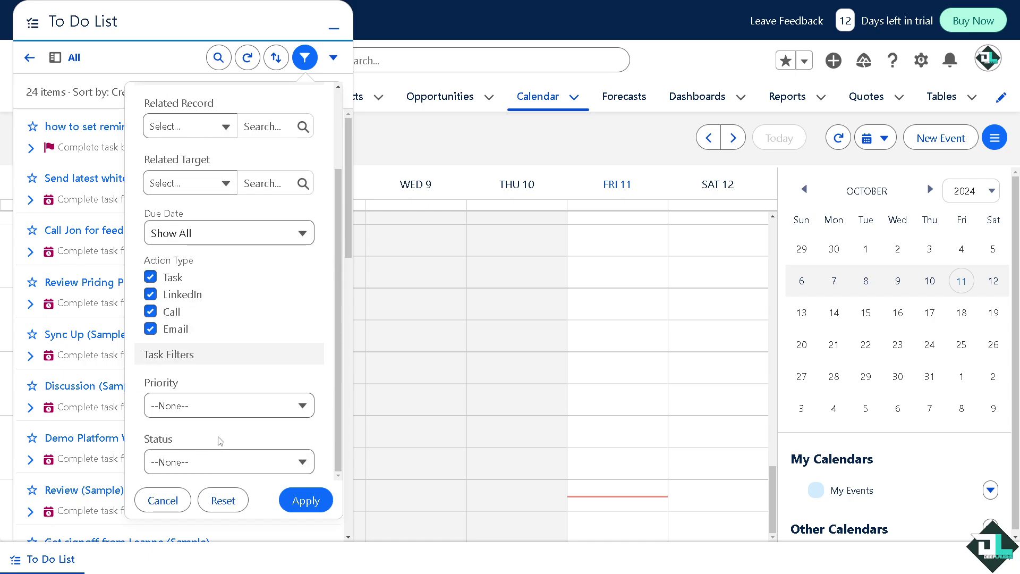
pyautogui.click(217, 415)
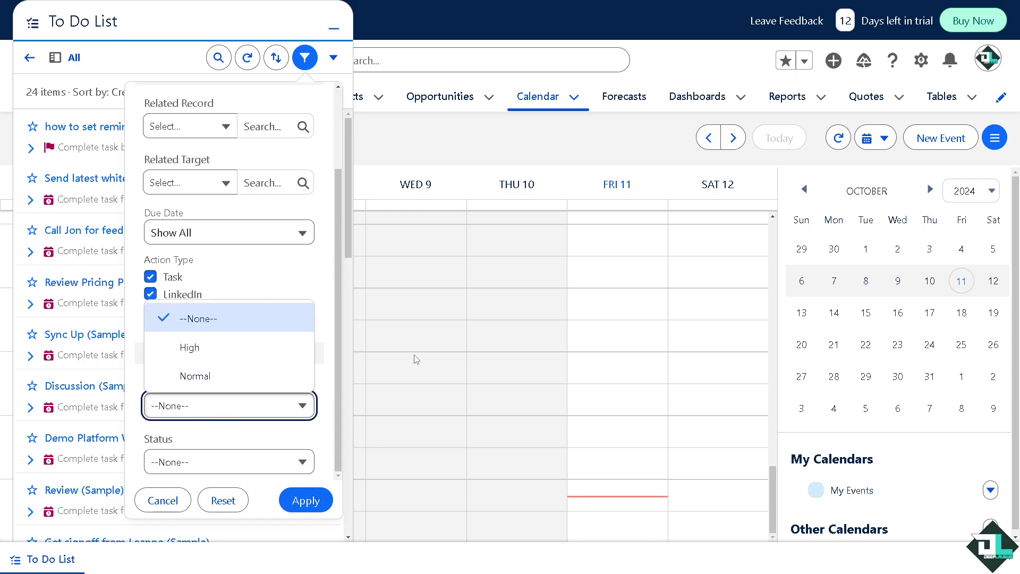
pyautogui.click(388, 273)
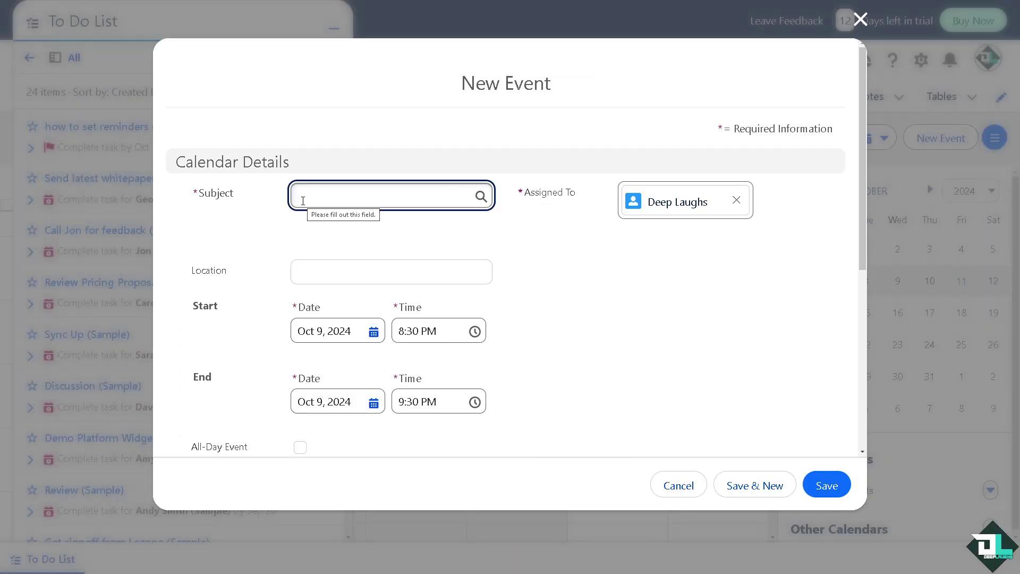
# Set Subject and Description to 'how to see calendar on salesforce' and mark the event All-Day.
pyautogui.write('how to see calendar on salesforce')
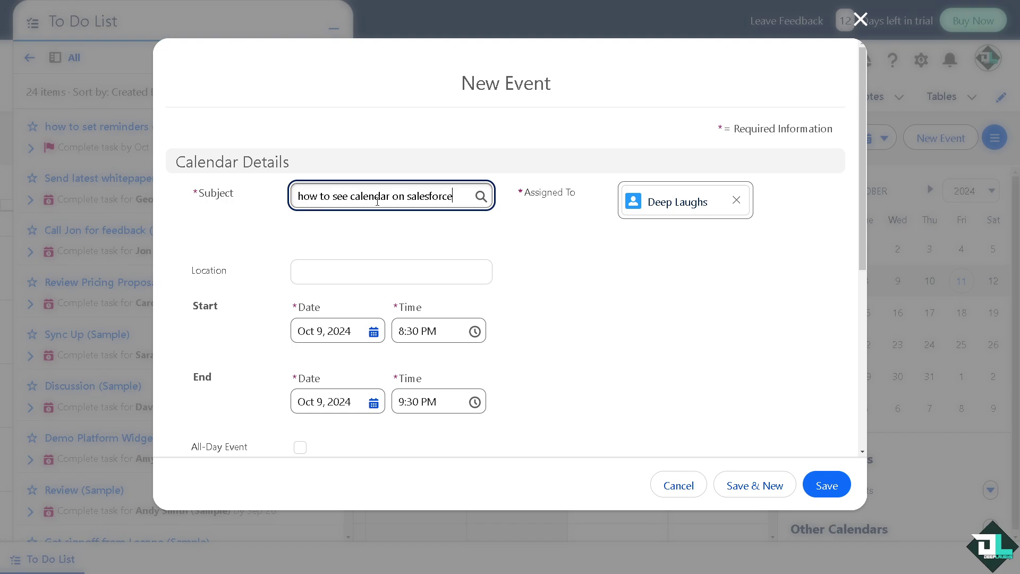
pyautogui.click(259, 235)
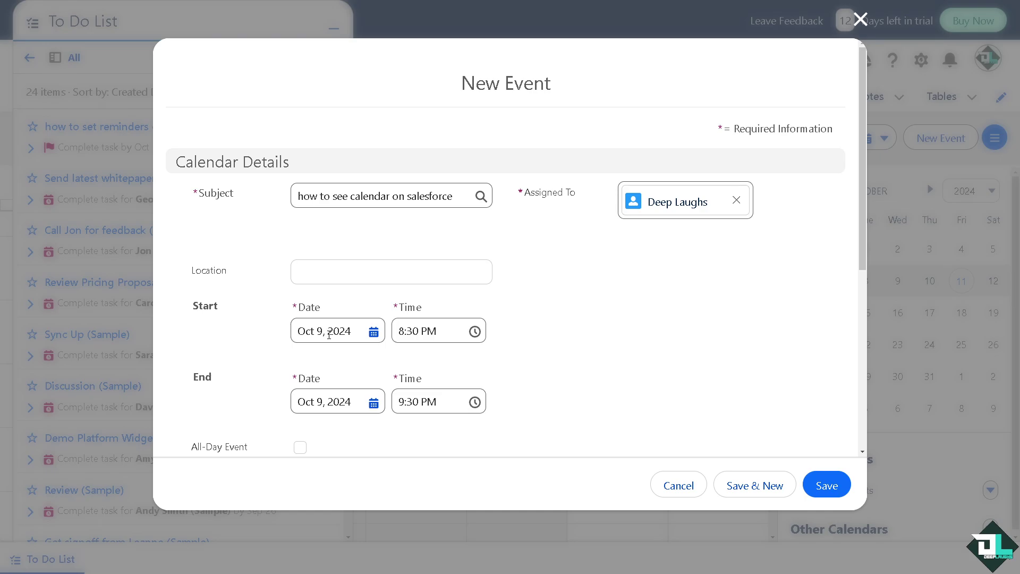
pyautogui.scroll(-2, 567, 326)
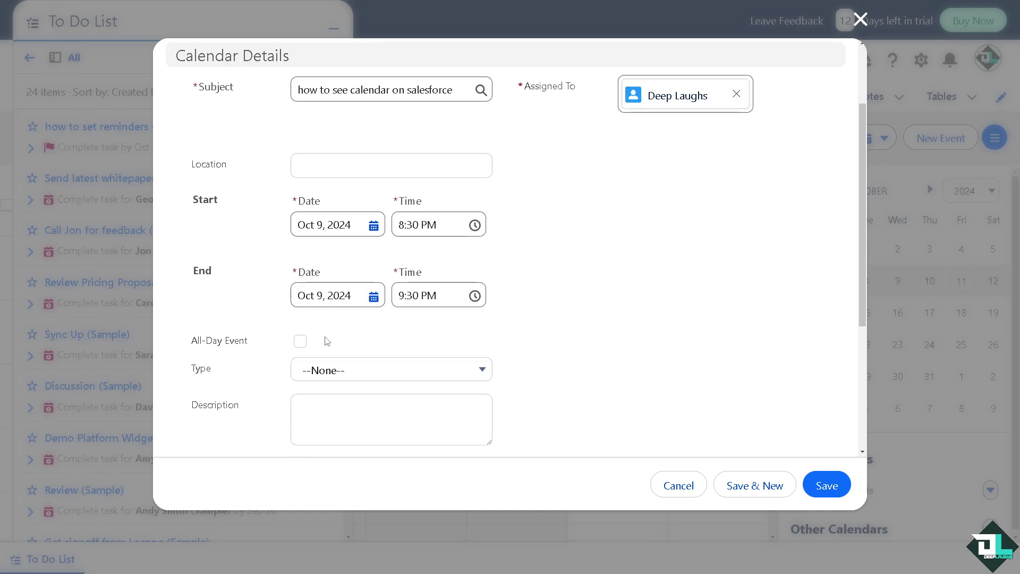
pyautogui.click(301, 343)
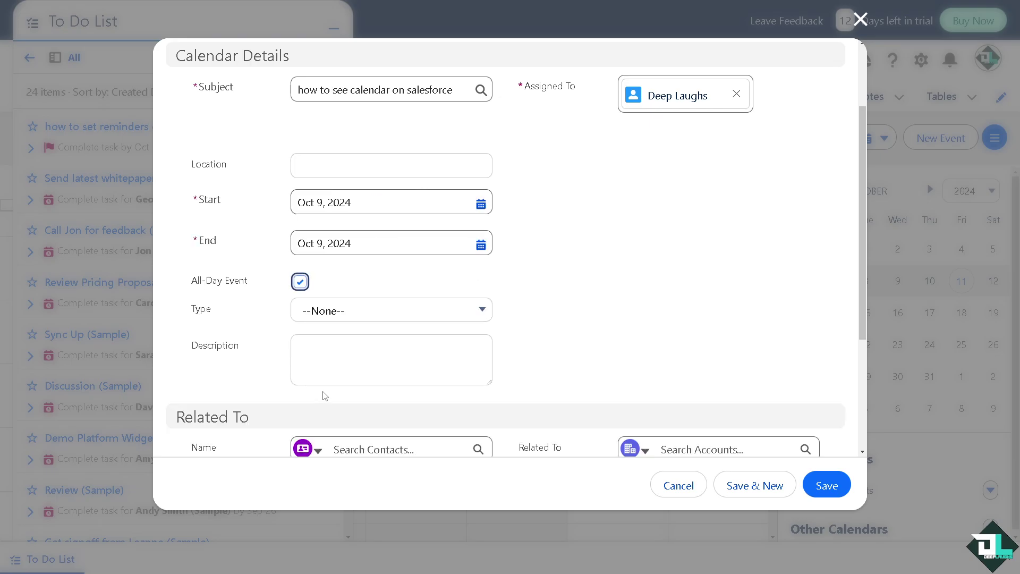
pyautogui.click(334, 363)
pyautogui.write('how to see calendar on salesforce')
pyautogui.scroll(-3, 219, 360)
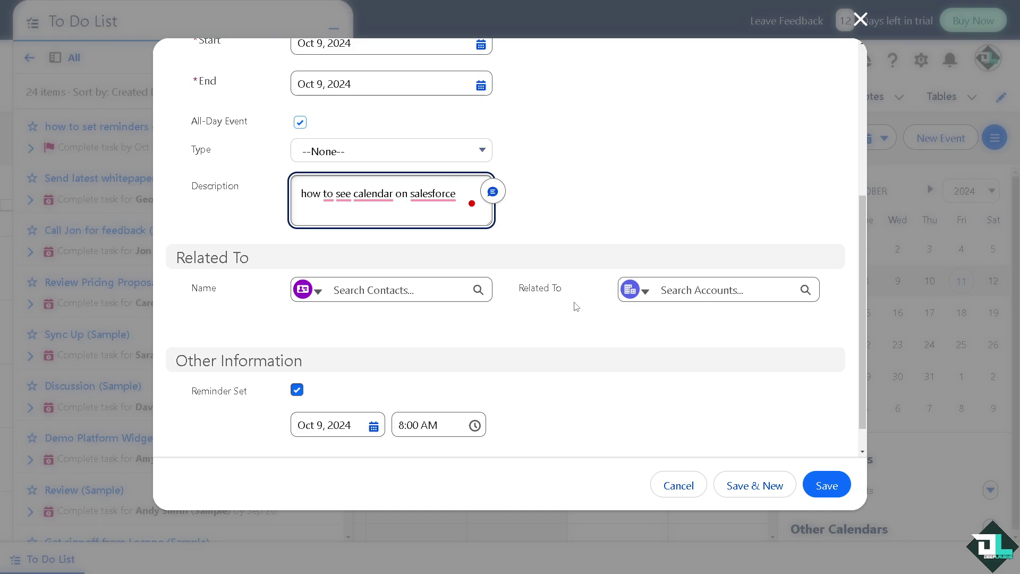
pyautogui.scroll(-1, 539, 321)
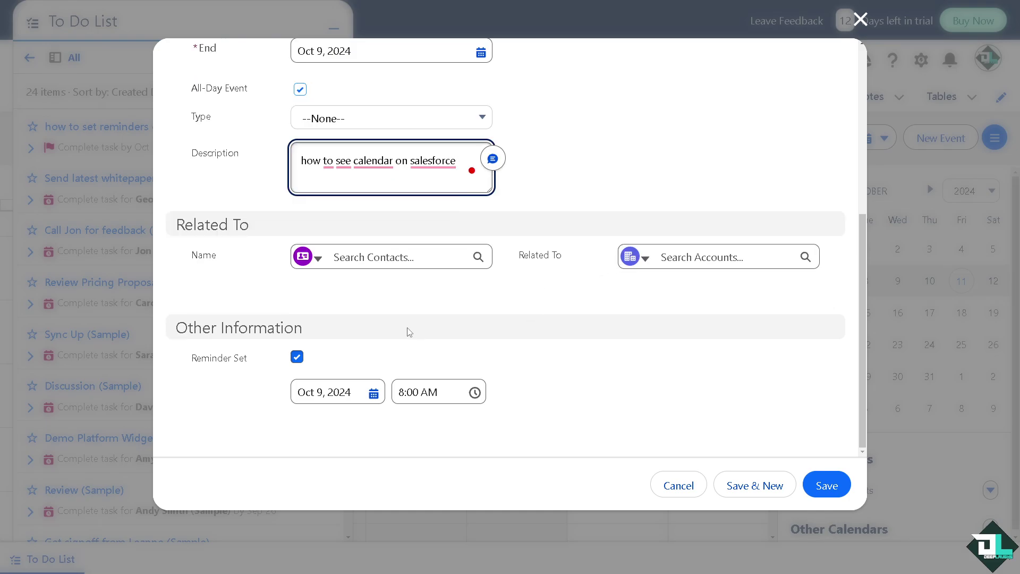
# Save the event, dismiss the success toast, minimize the To Do List, and refresh the calendar.
pyautogui.click(825, 479)
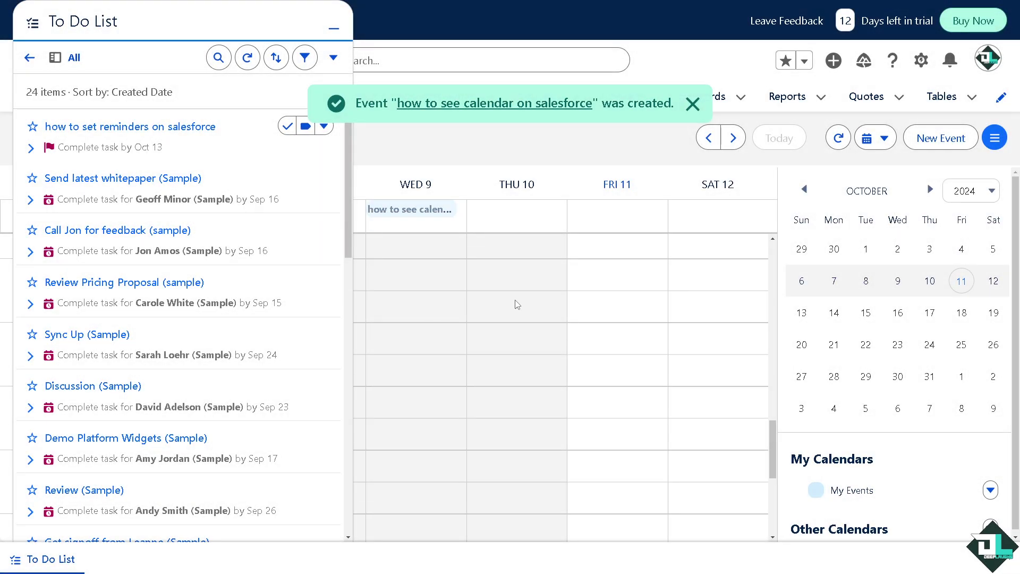
pyautogui.click(693, 104)
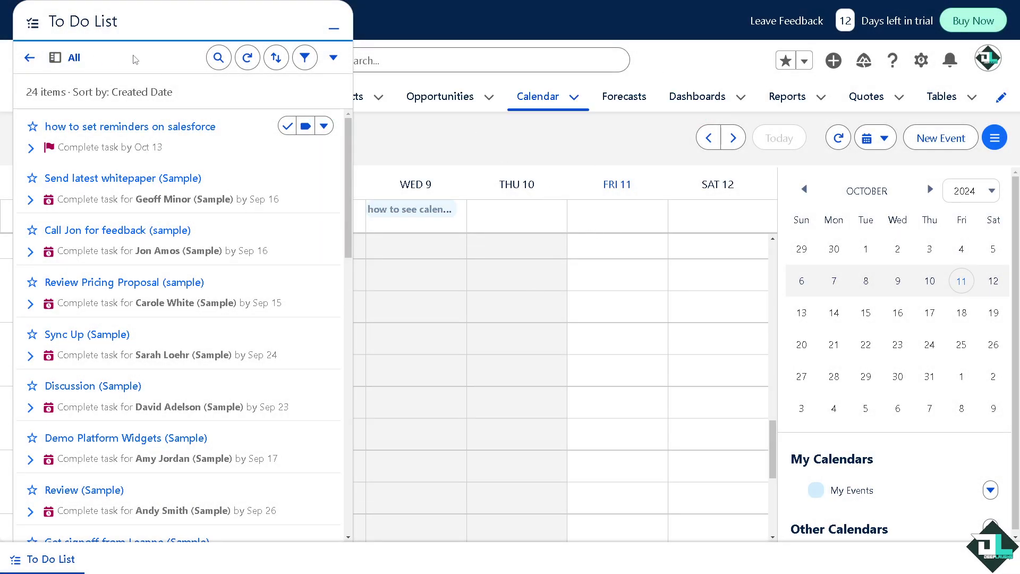
pyautogui.click(29, 57)
pyautogui.click(571, 32)
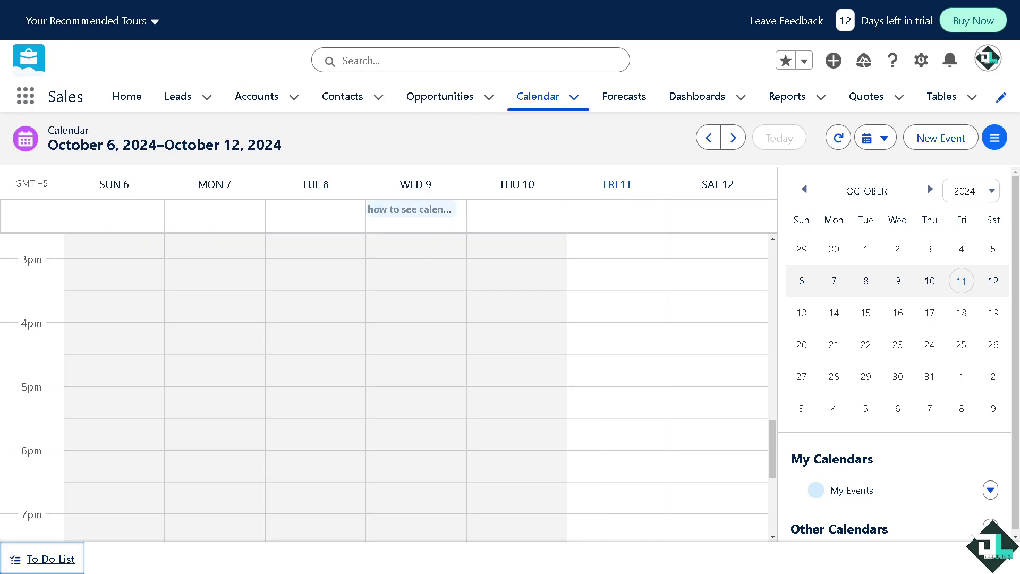
pyautogui.click(838, 139)
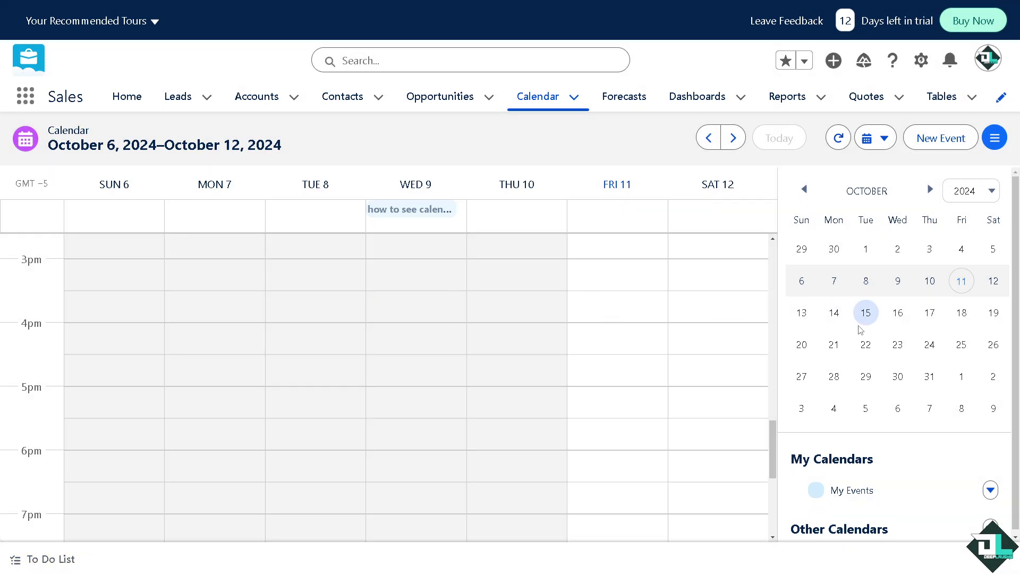
pyautogui.scroll(-1, 861, 330)
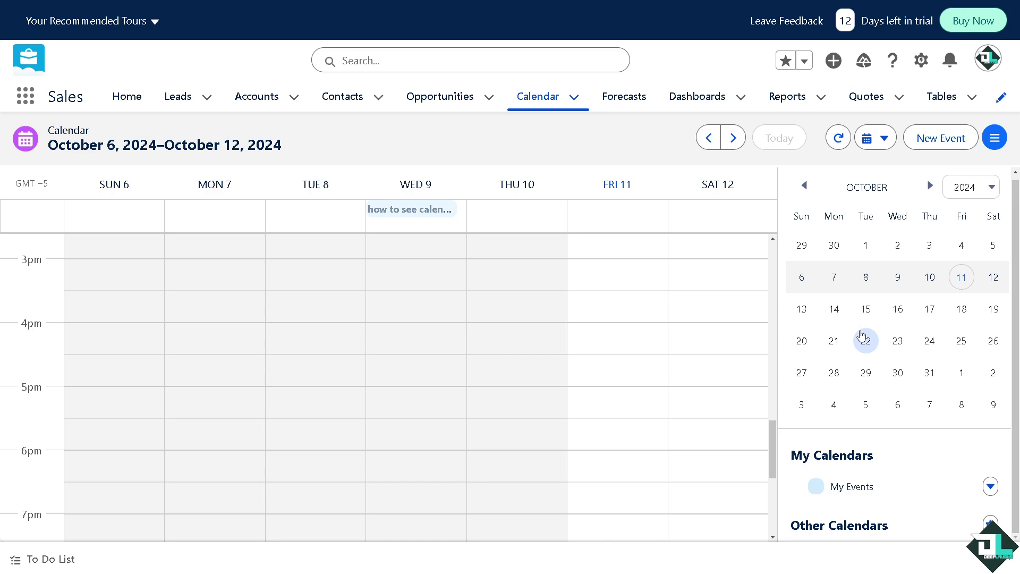